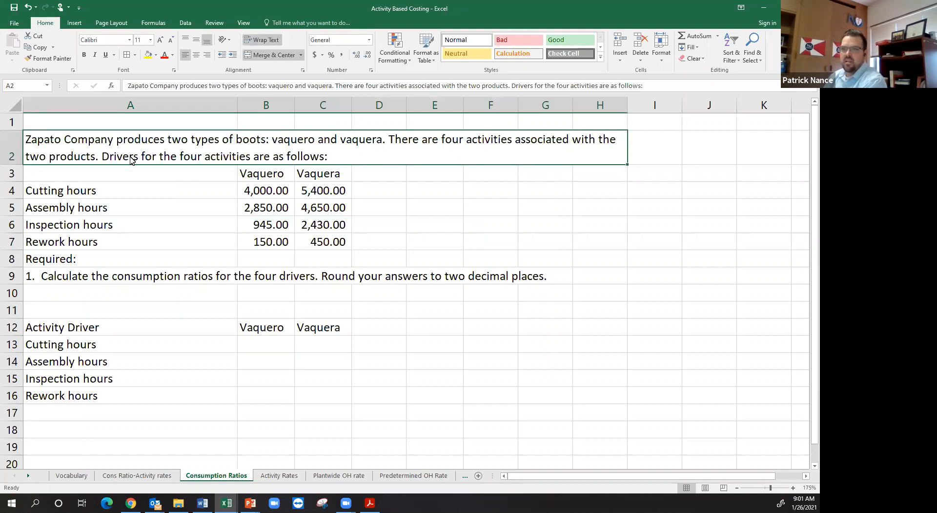
Step: Examine the Vaquero and Vaquera hours for the four activity drivers and the empty consumption ratio table
drag(149, 194, 322, 192)
drag(197, 210, 313, 213)
drag(140, 223, 317, 236)
drag(212, 234, 304, 241)
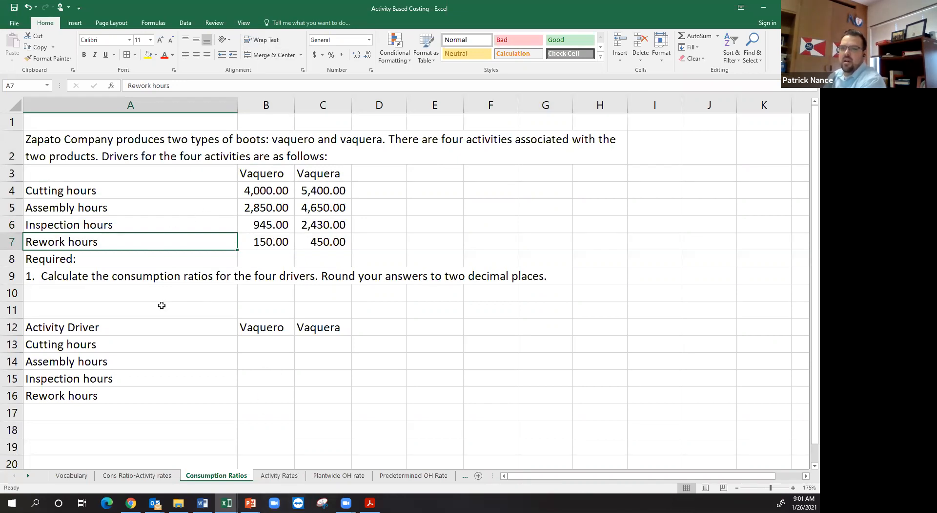
click(263, 344)
click(307, 342)
click(258, 357)
Step: Add a "Total" column heading in D3, beside the Vaquera heading of the driver hours table
click(391, 186)
click(394, 174)
text(Total)
key(Return)
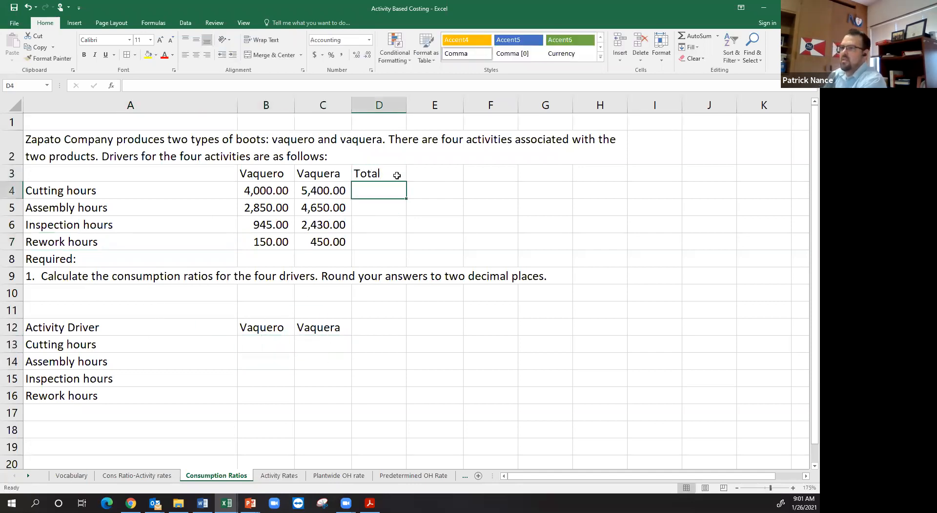
Step: Add the Vaquero and Vaquera cutting hours in D4 with =B4+C4 and fill the formula down to D7
text(=)
key(Left)
key(Left)
text(+)
key(Left)
key(Return)
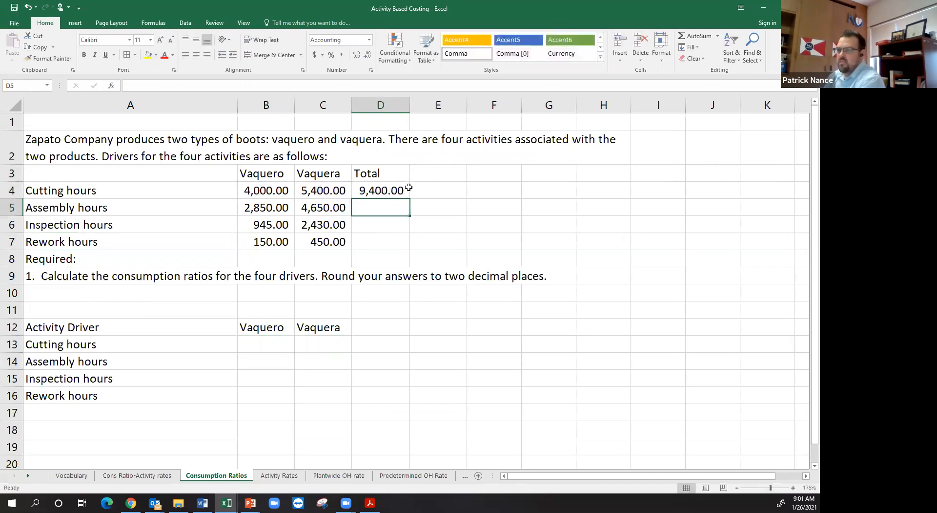
click(408, 196)
drag(410, 200, 410, 250)
Step: Calculate the cutting hours consumption ratio in B13 with =B4/$D$4 and copy the formula across to C13
click(272, 344)
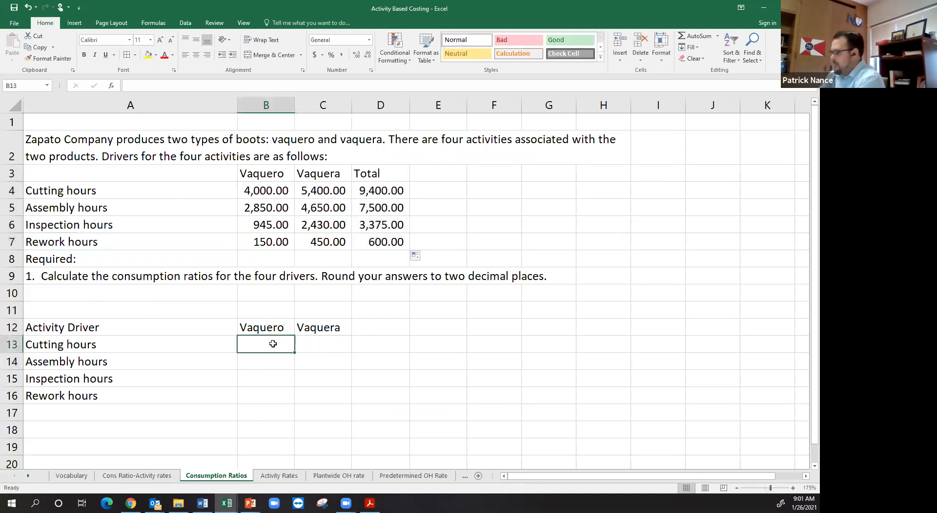
text(=)
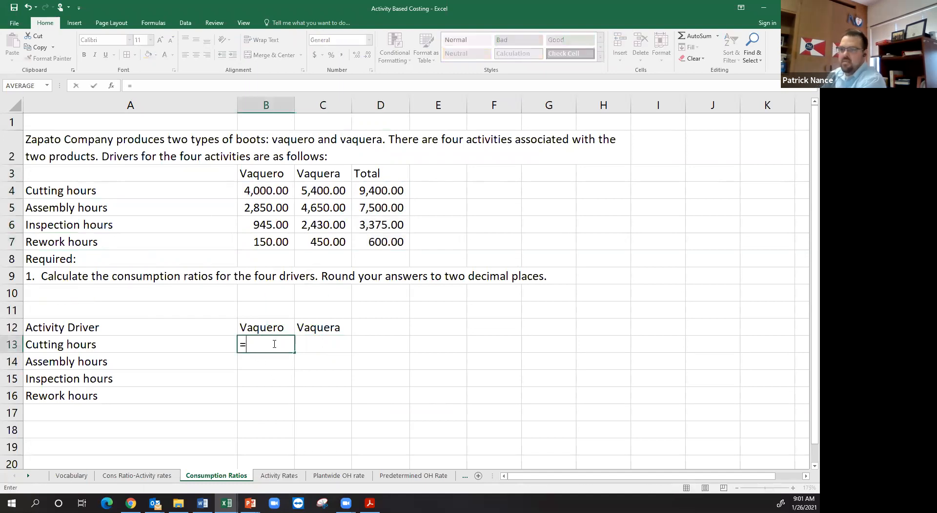
click(270, 191)
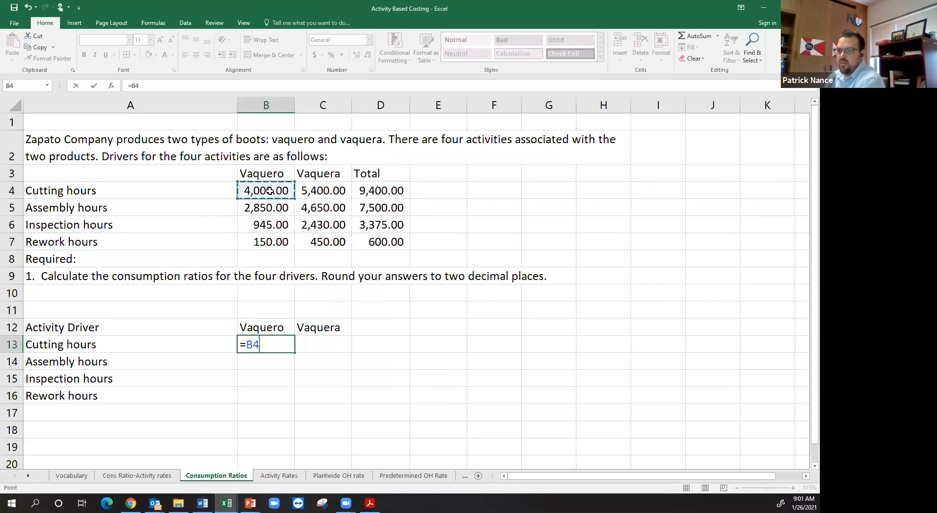
text(/)
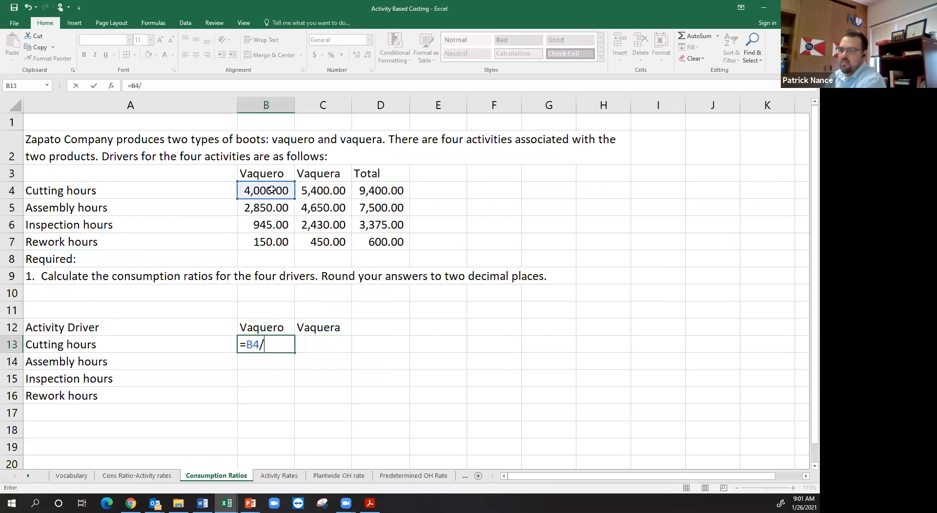
click(394, 193)
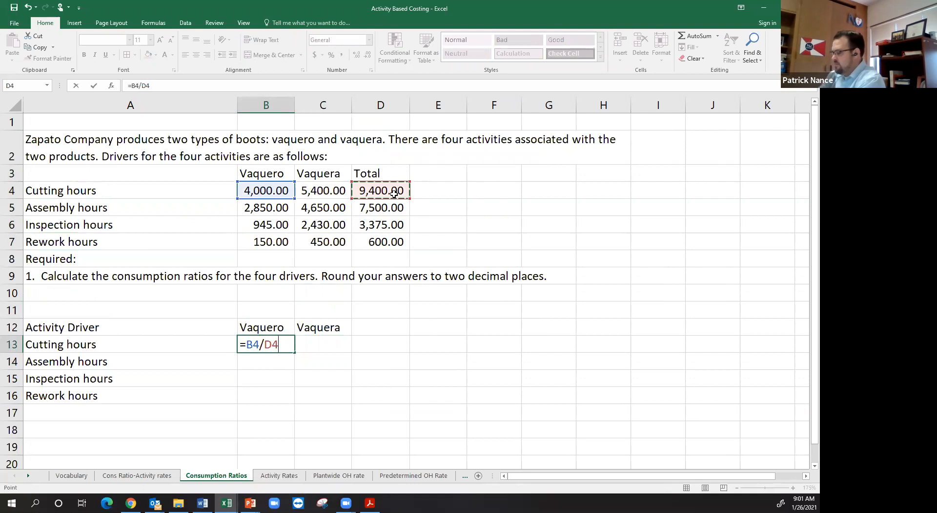
key(F4)
key(Return)
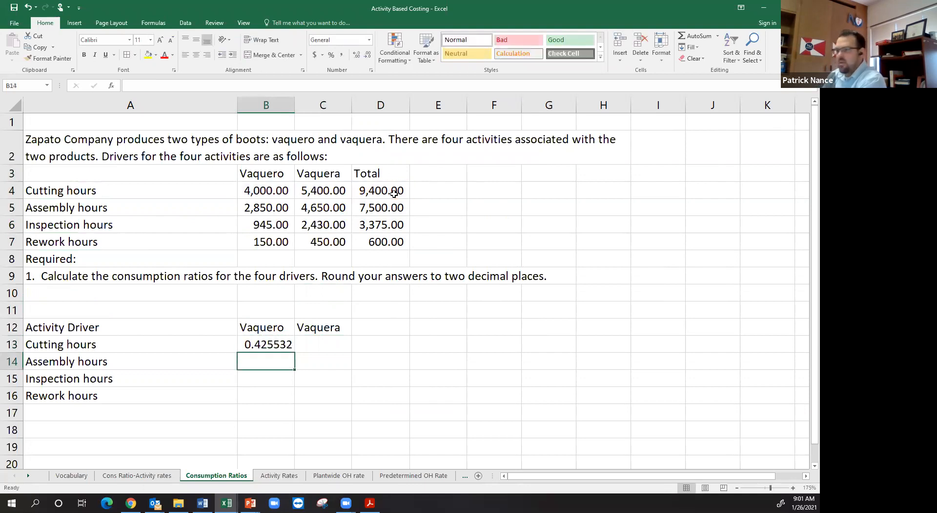
click(282, 344)
drag(295, 353, 349, 357)
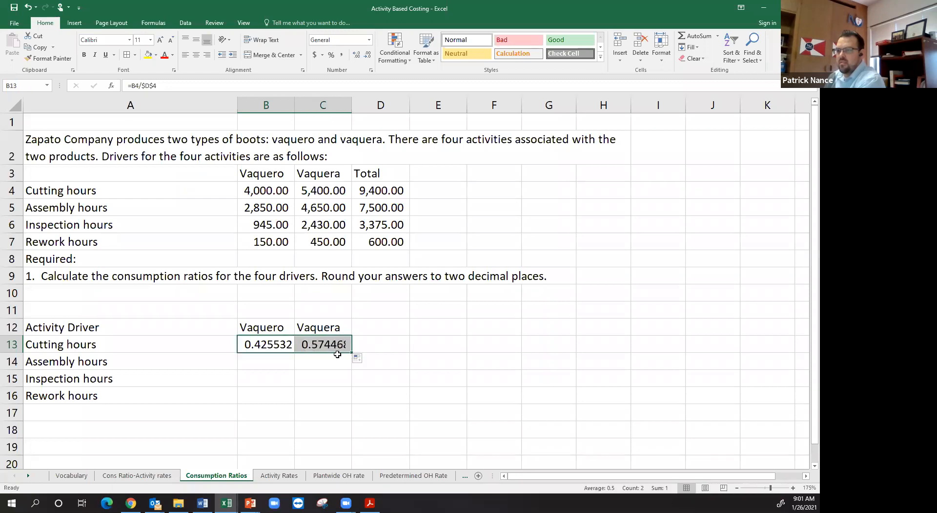
Step: Format the two cutting hours ratios as percentages with two decimal places
click(331, 55)
click(358, 57)
click(357, 57)
Step: Calculate the assembly hours consumption ratio in B14 with =B5/$D$5 and copy the formula across to C14
click(274, 366)
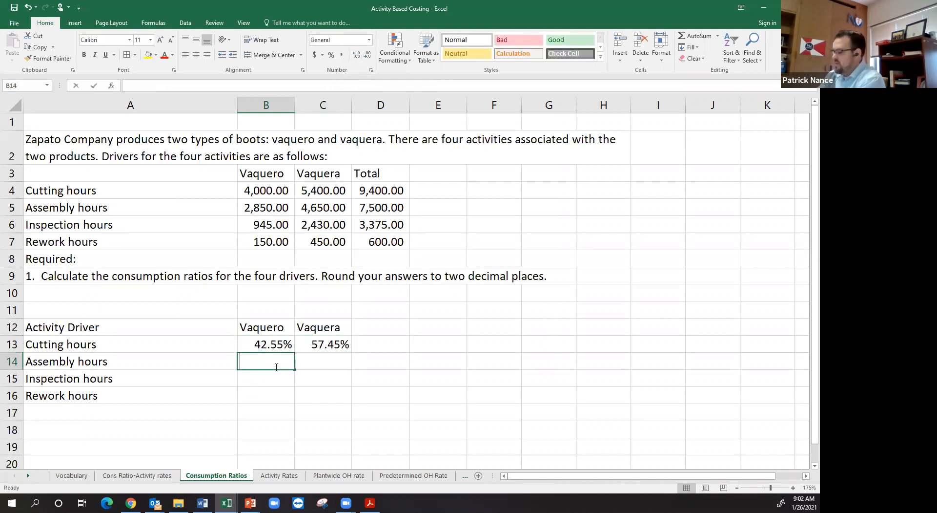
text(=)
click(266, 214)
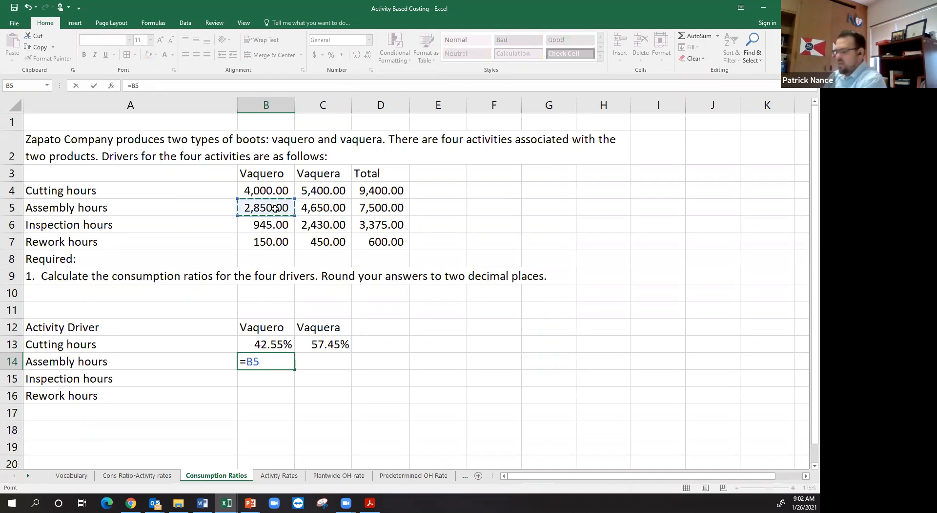
text(/)
click(371, 208)
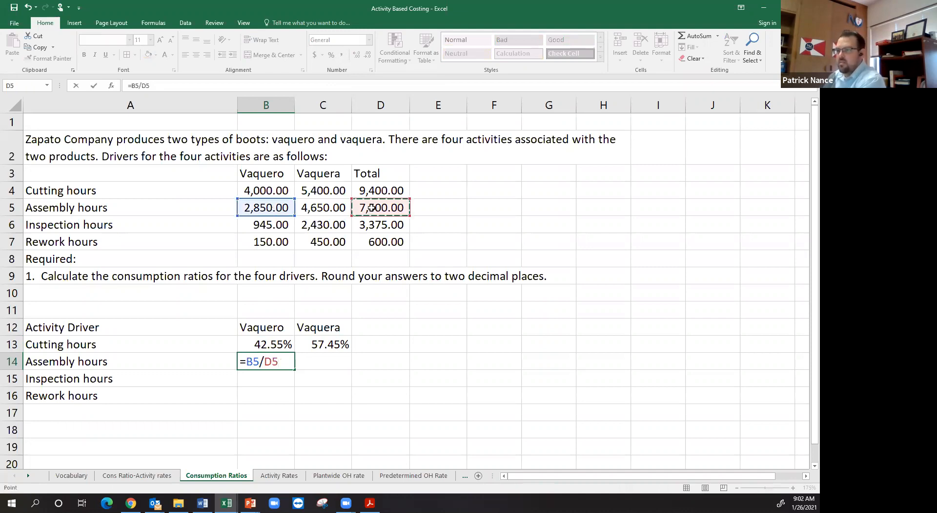
key(F4)
key(Return)
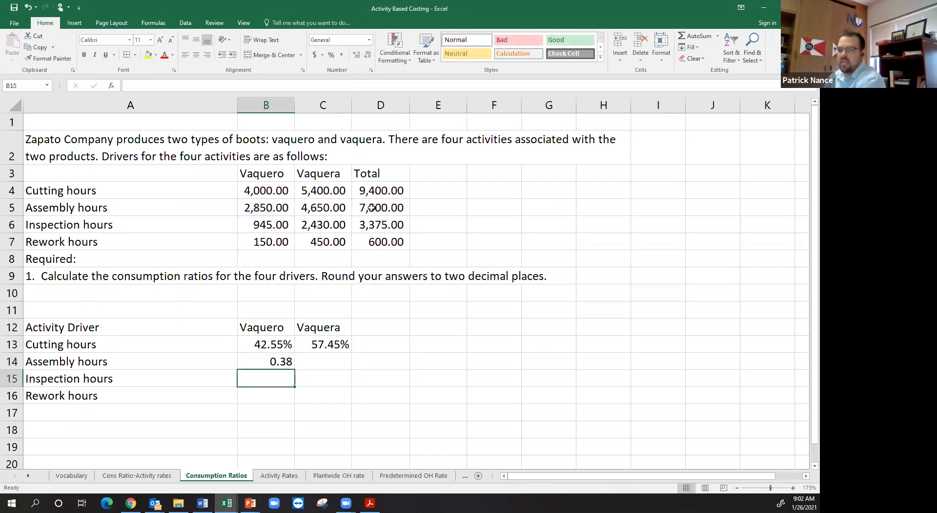
click(281, 361)
drag(295, 369, 352, 373)
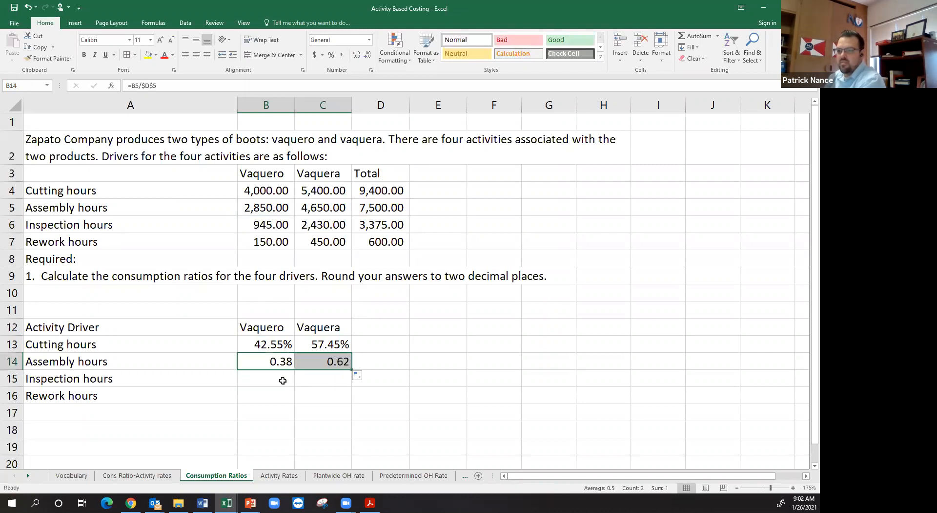
Step: Calculate the inspection hours consumption ratio in B15 with =B6/$D$6 and copy the formula across to C15
click(281, 380)
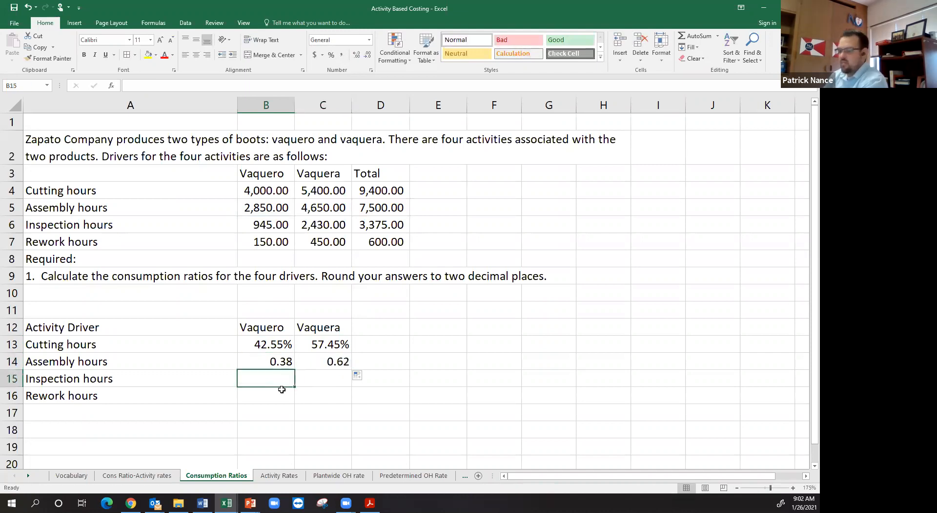
text(=)
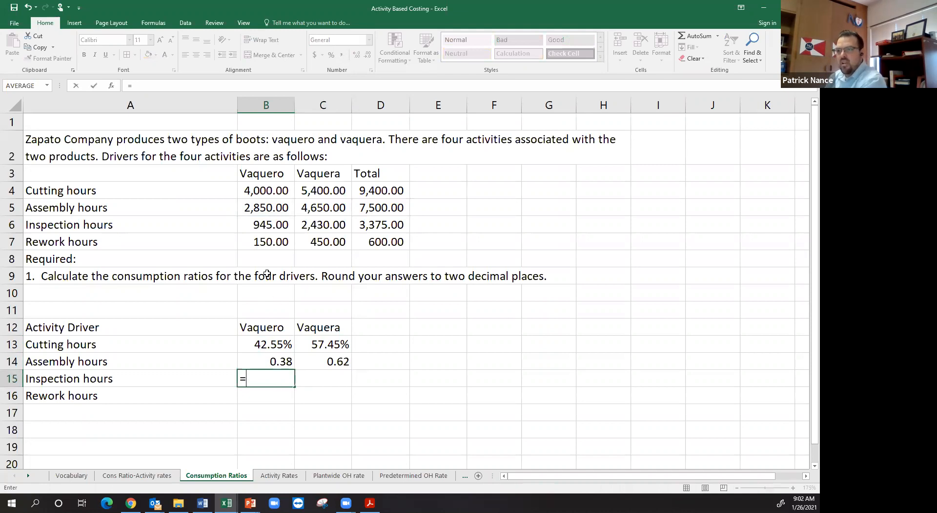
click(283, 229)
text(/)
click(383, 225)
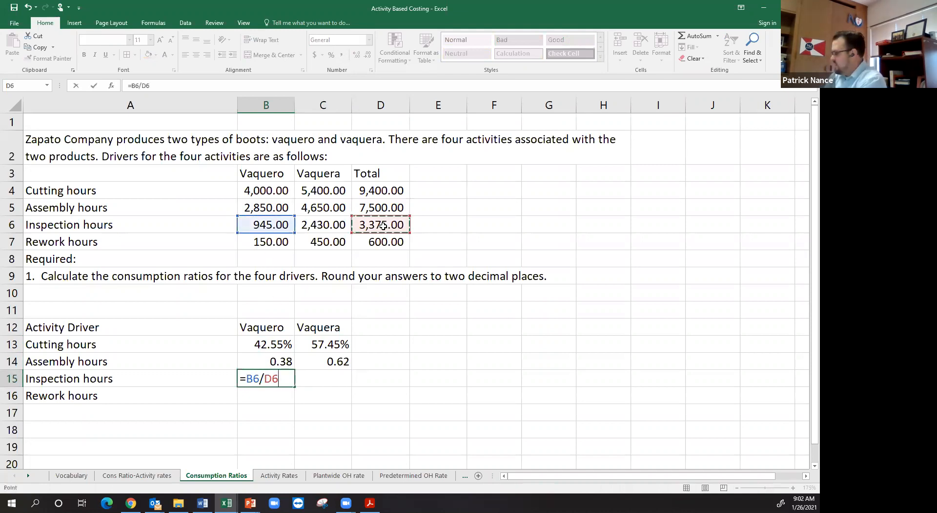
key(Return)
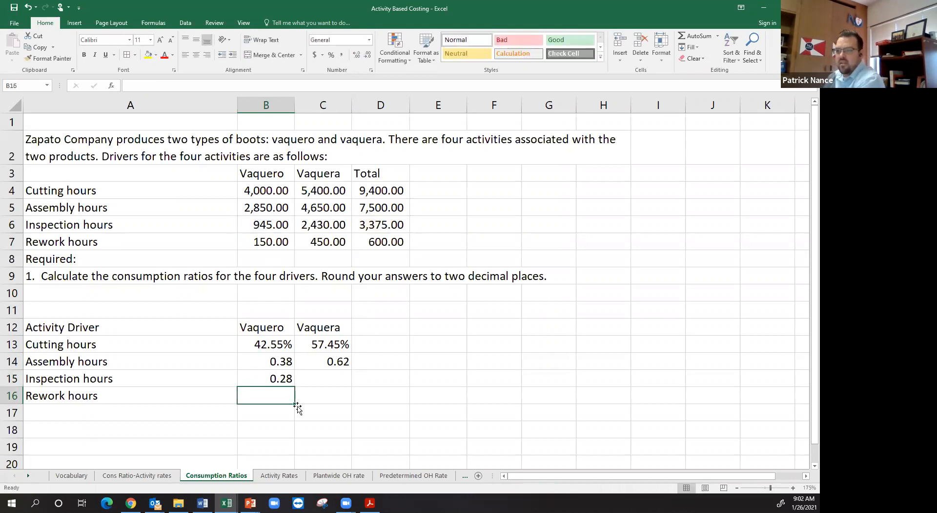
click(275, 379)
drag(295, 386, 337, 387)
Step: Calculate the rework hours consumption ratio in B16 with =B7/$D$7 and copy the formula across to C16
click(281, 398)
text(=)
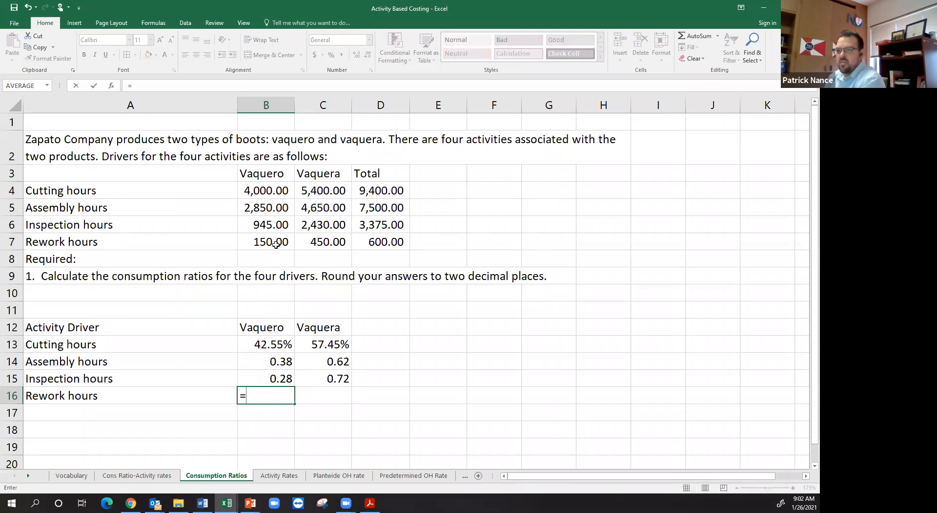
click(276, 244)
text(/)
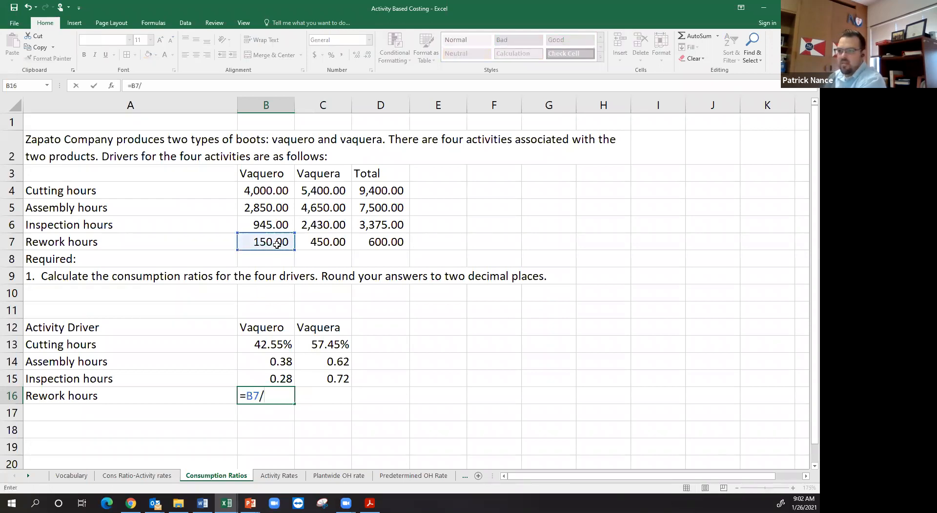
click(380, 241)
key(F4)
key(Return)
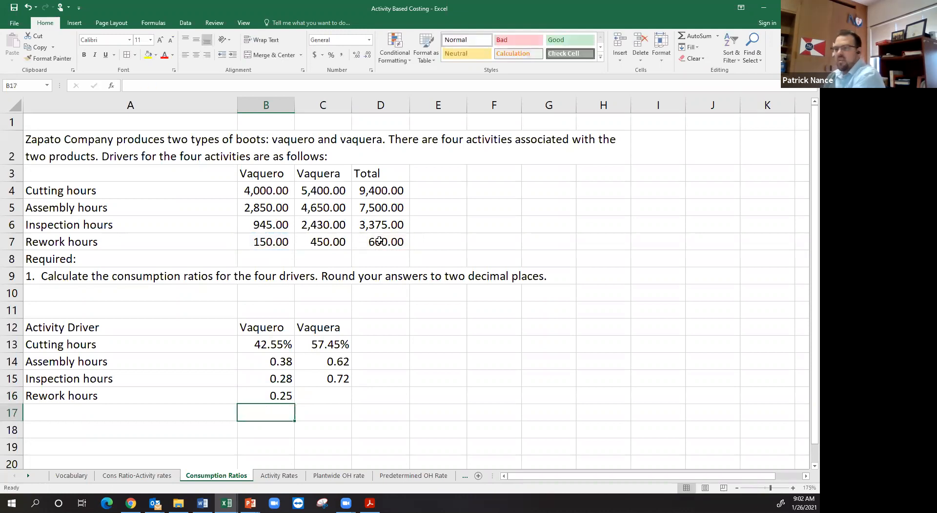
key(Up)
drag(299, 408, 356, 408)
Step: Check the cell references in each Vaquera ratio formula from C13 to C16
double_click(335, 346)
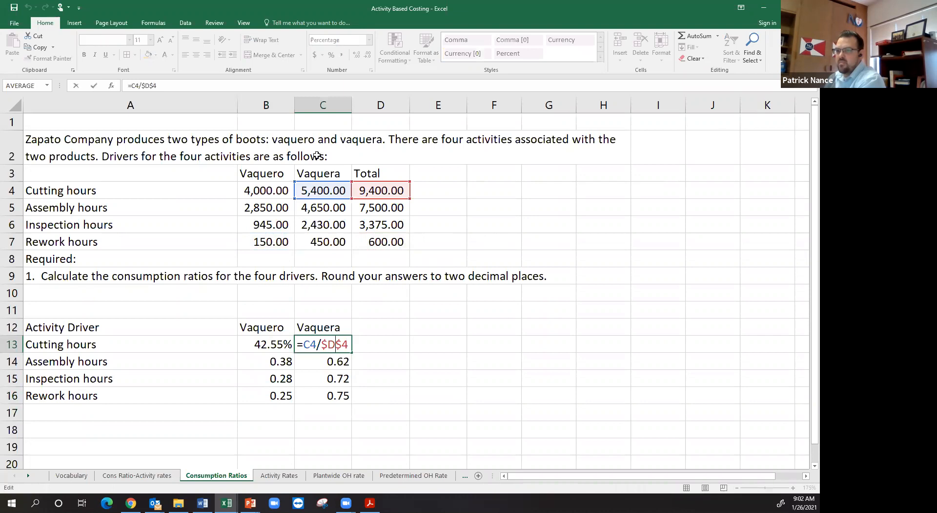
key(ctrl+Return)
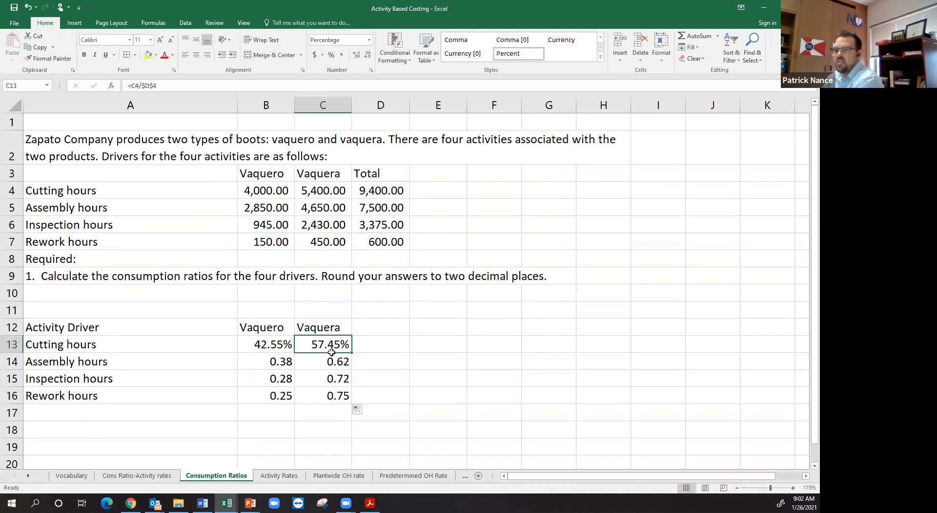
key(Down)
key(F2)
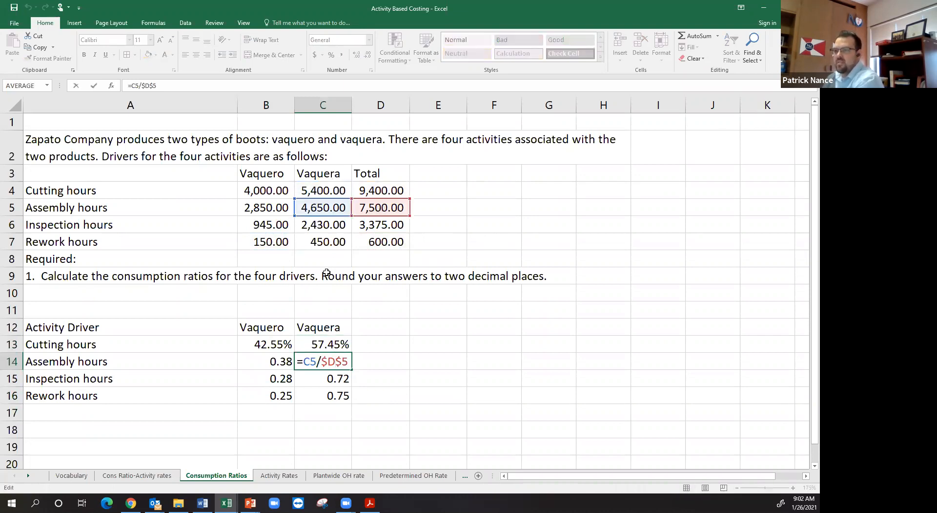
key(ctrl+Return)
double_click(335, 384)
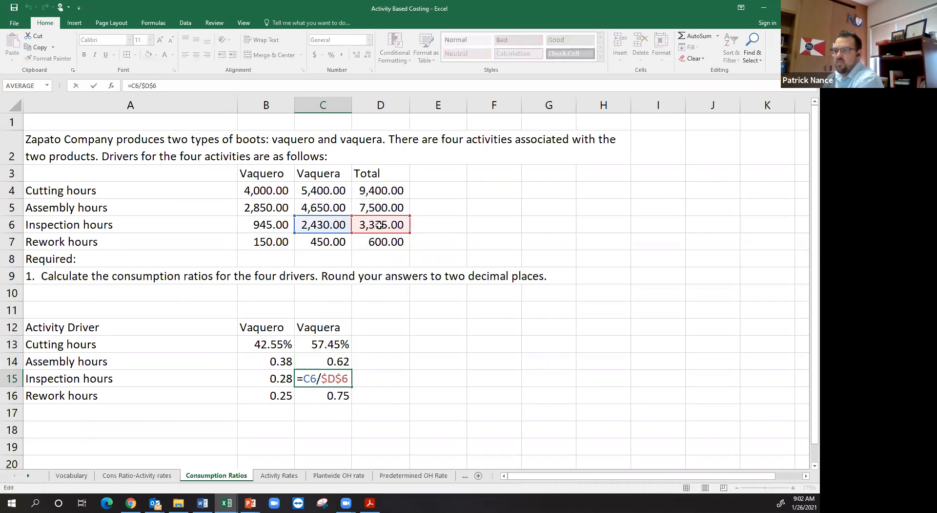
key(ctrl+Return)
double_click(327, 395)
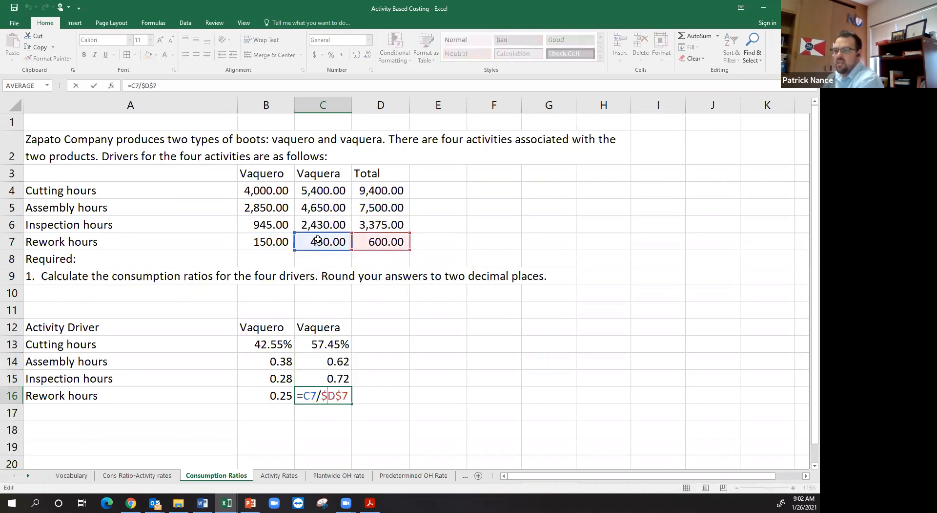
key(ctrl+Return)
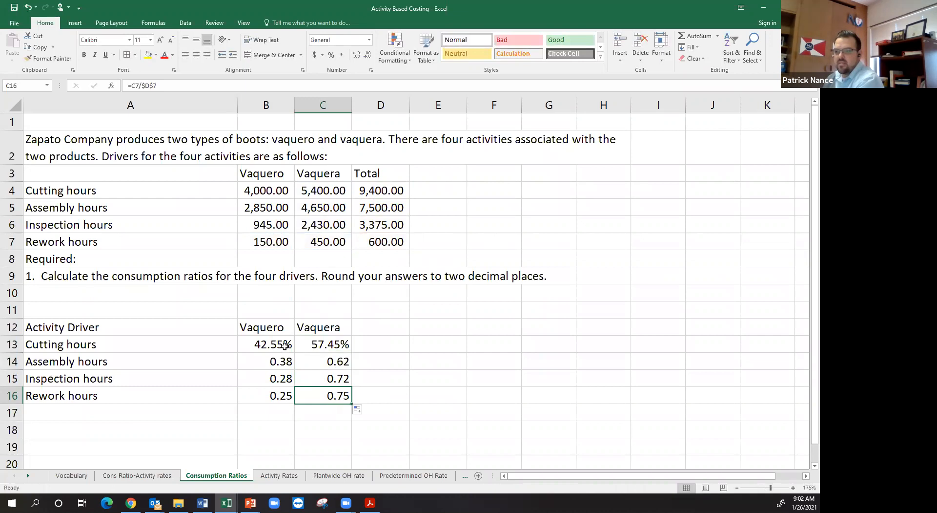
Step: Format all consumption ratios in B13:C16 as percentages with two decimal places
drag(283, 348, 325, 393)
click(331, 55)
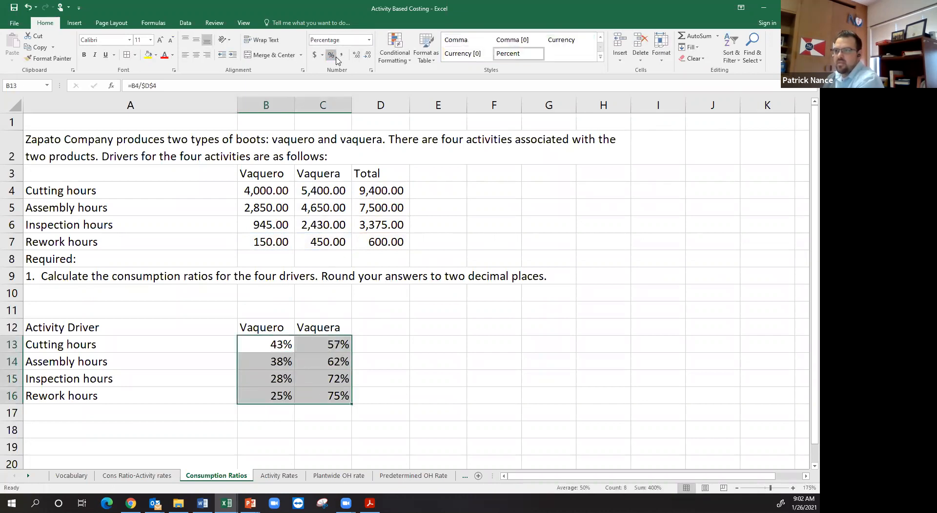
click(355, 58)
click(354, 58)
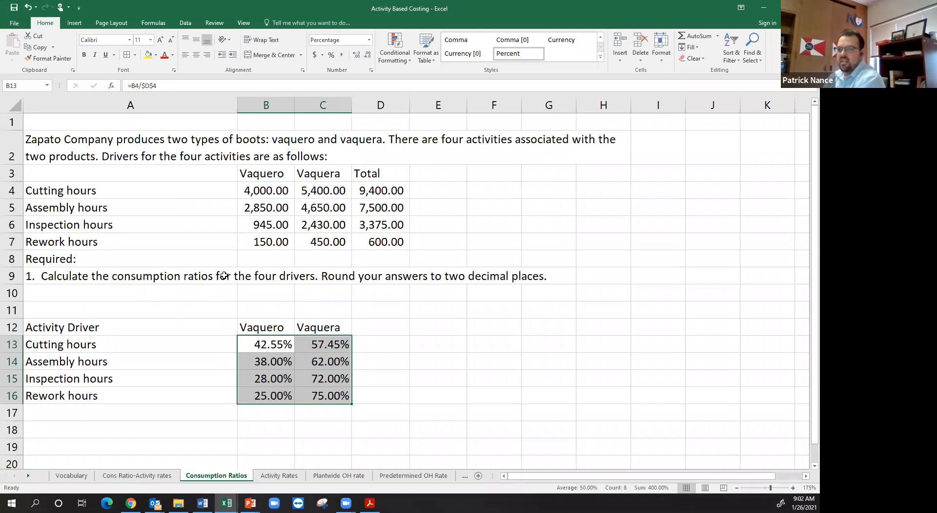
Step: On the Activity Rates sheet, list the four activity names in A17:A20 by entering =A10 in A17 and copying it down
click(280, 475)
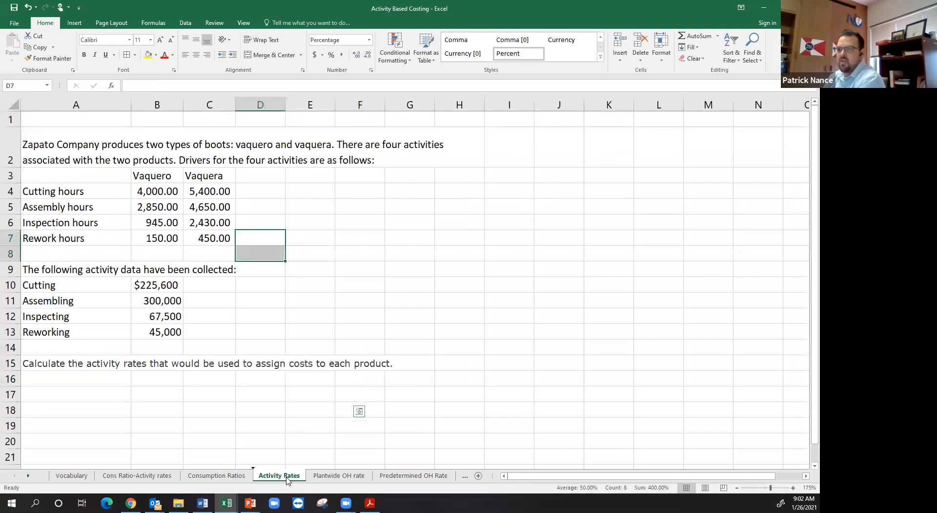
click(153, 284)
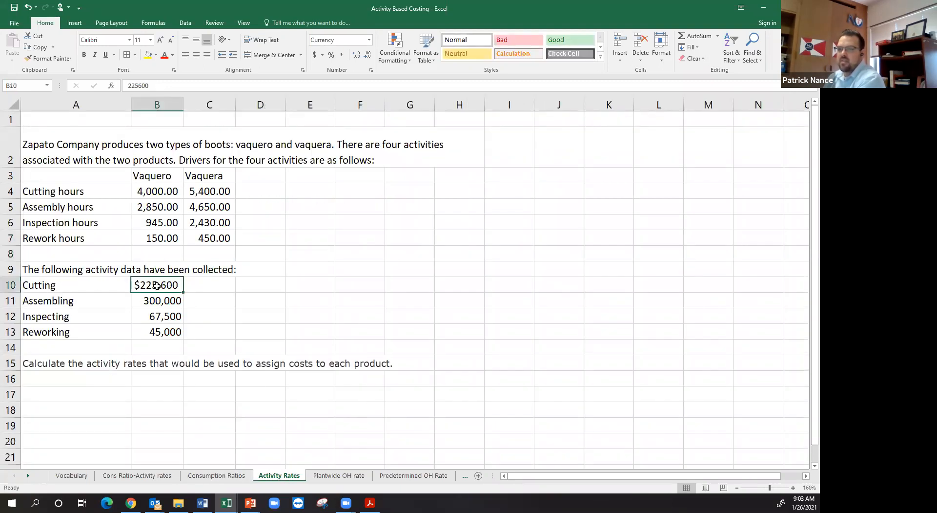
click(102, 396)
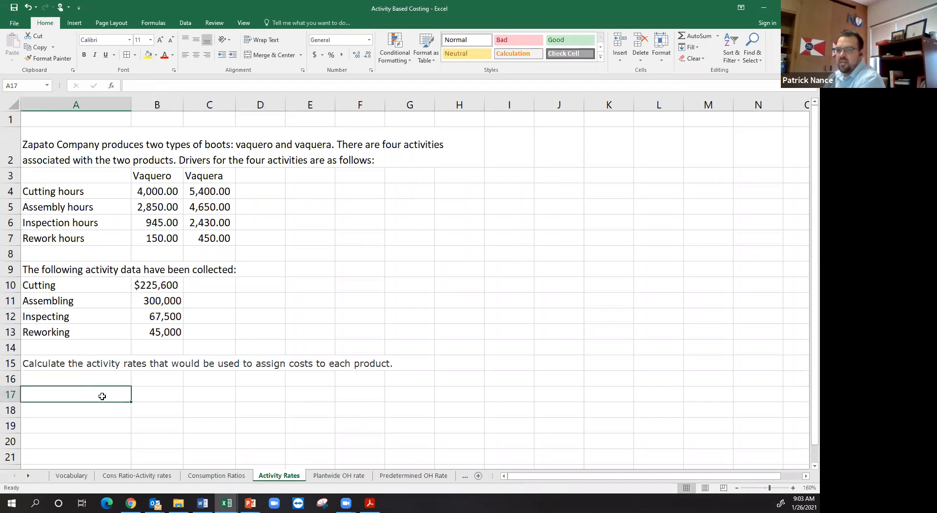
text(=)
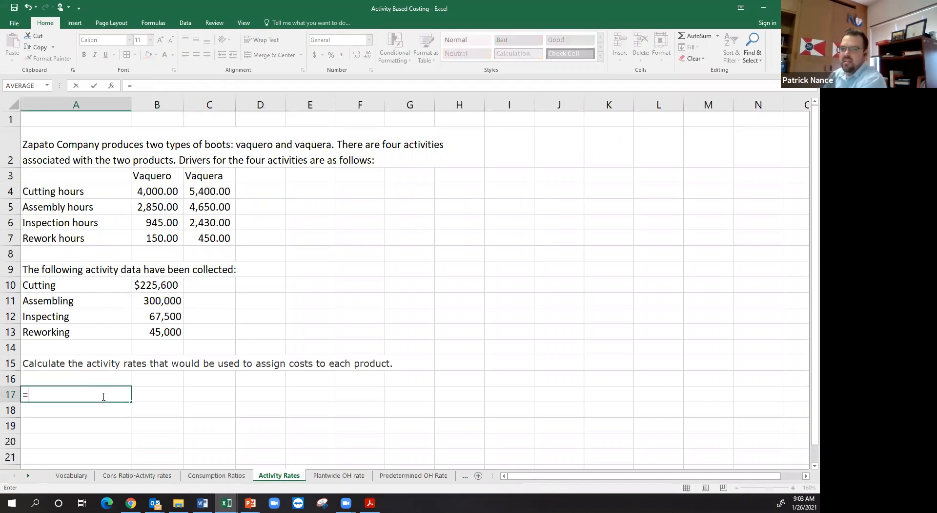
key(Up)
key(Up)
key(Up)
key(Up)
key(Up)
key(Up)
key(Up)
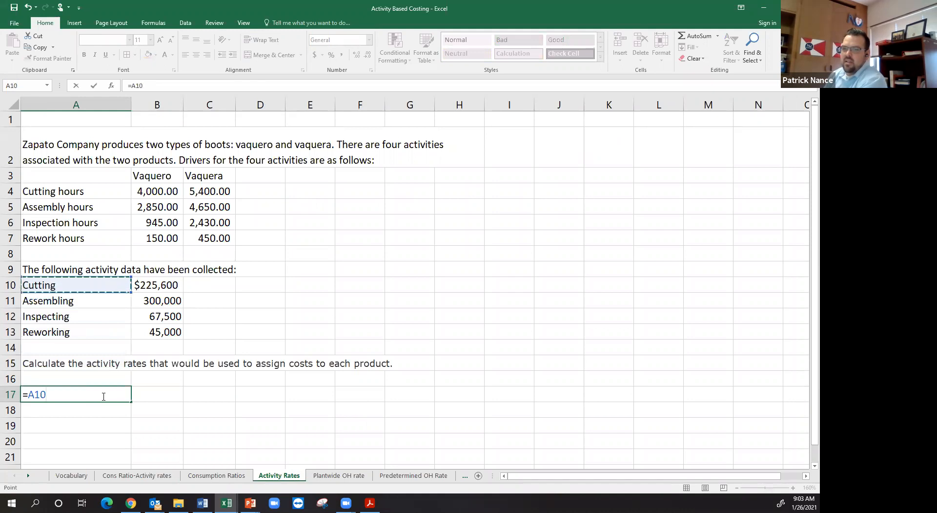
key(Return)
click(103, 396)
drag(131, 402, 133, 446)
Step: Add a Total column headed in D3, enter =B4+C4 in D4 and copy the formula down to D7
click(277, 174)
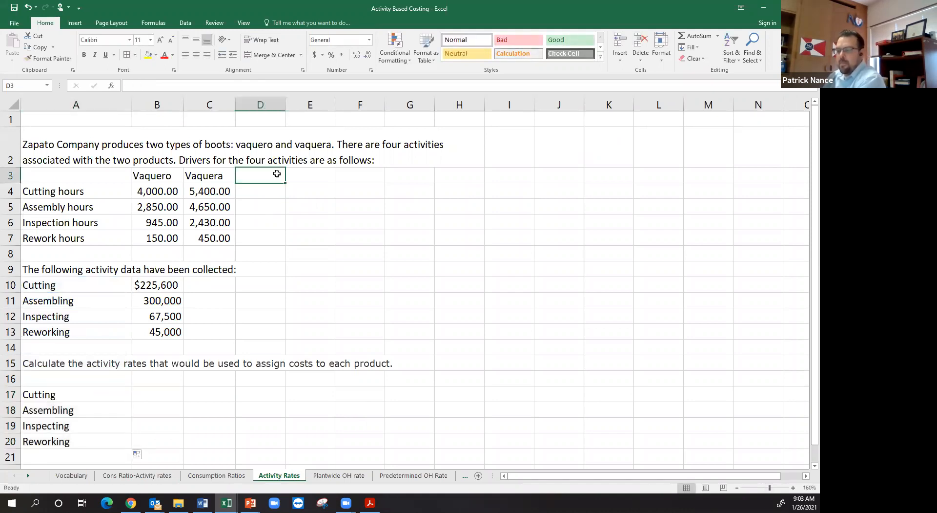
text(Total)
key(Return)
text(=B4+C4)
key(ctrl+Return)
drag(287, 199, 288, 246)
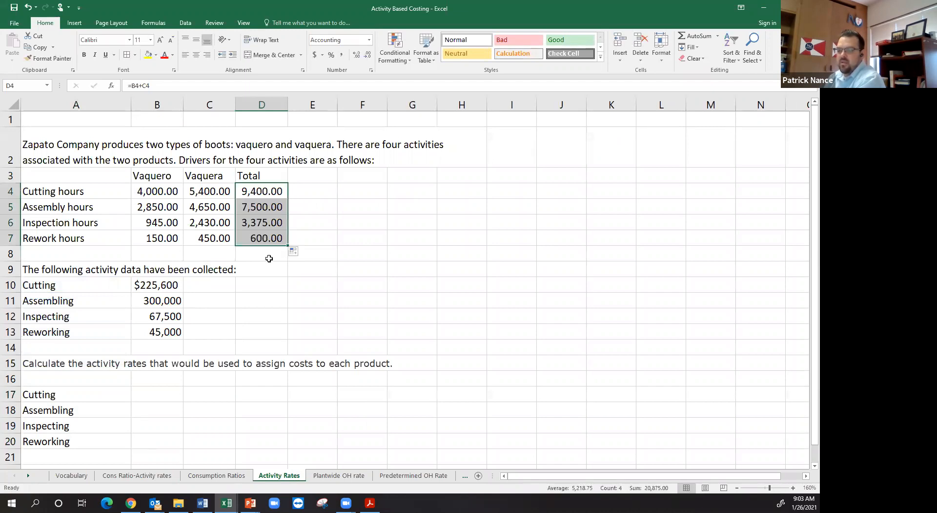
Step: Enter the rate unit labels "Per cutting hour" in C17 and "Per assembly hour" in C18
click(178, 392)
click(207, 392)
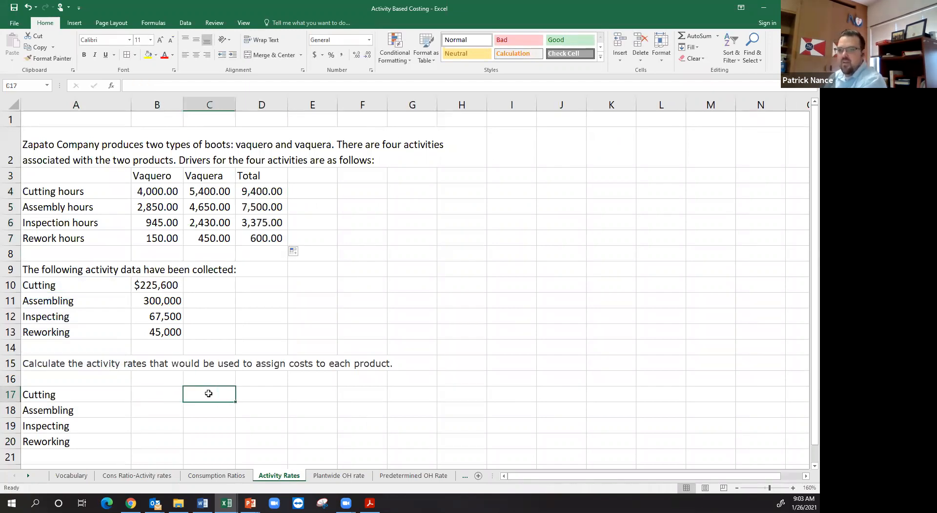
text(P)
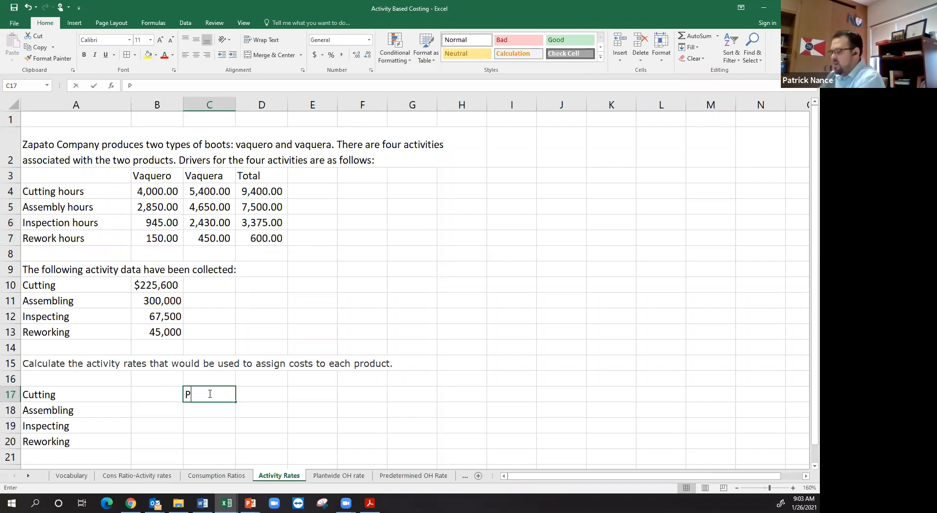
text(er cutting hour)
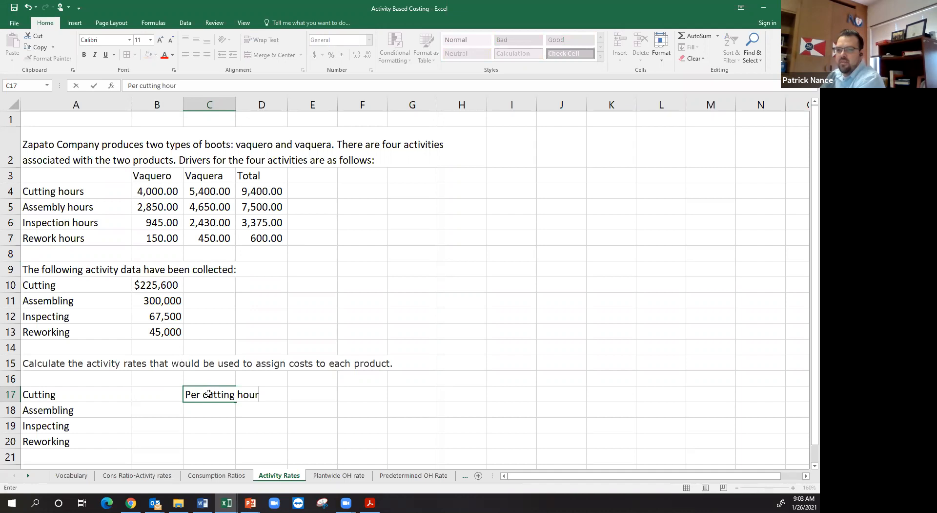
key(Return)
text(Per )
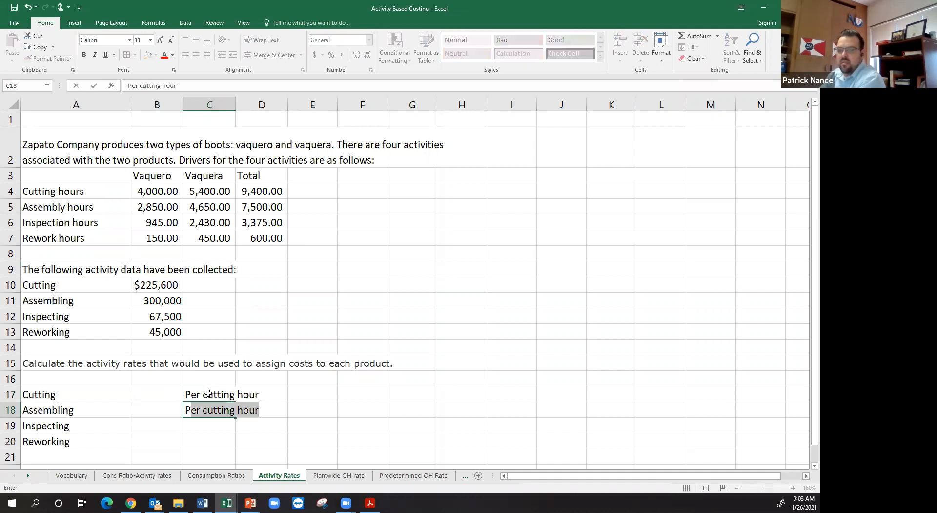
text(ase)
text(em)
text(bly hour)
key(Return)
Step: Enter the rate unit labels "Per inspection hour" in C19 and "Per rework hour" in C20
text(Per in)
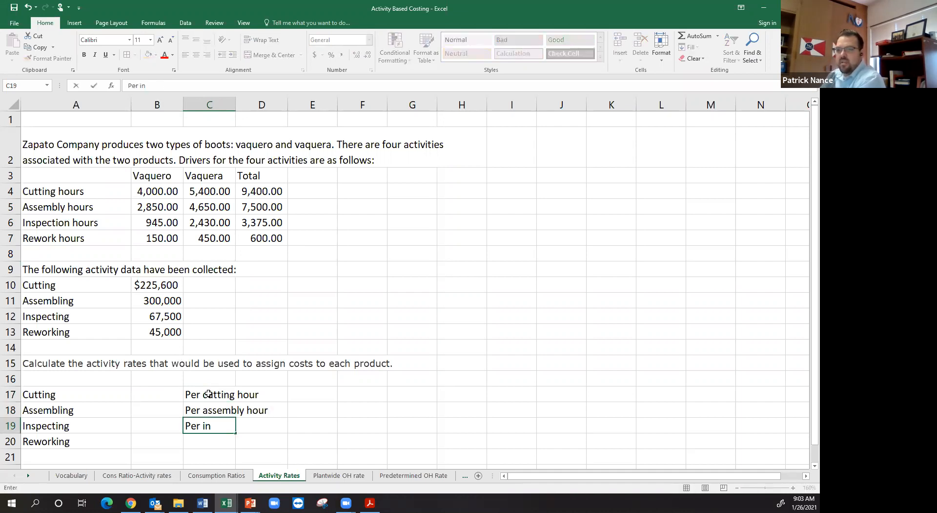
text(spection hour)
key(Return)
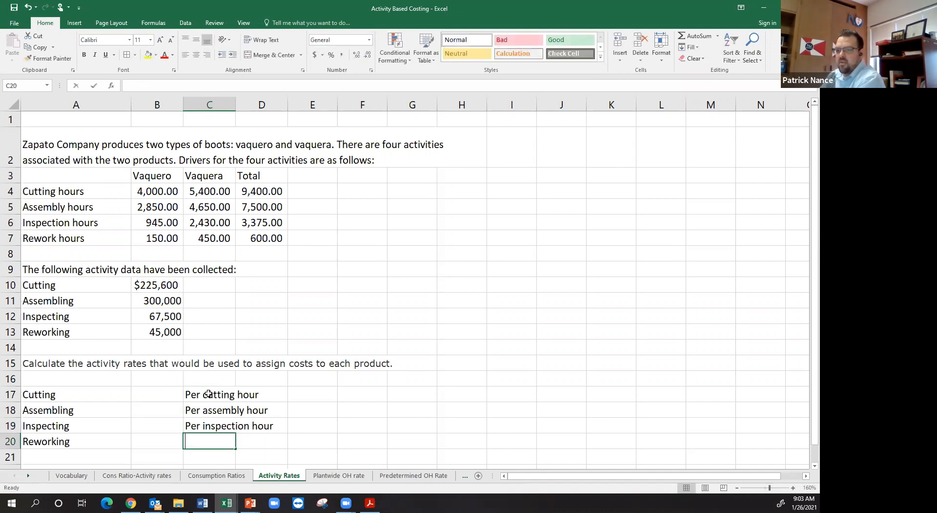
text(Per rework hour)
key(Return)
Step: Calculate the cutting activity rate in B17 by dividing the cutting cost by the total cutting hours with =B10/D4
click(162, 395)
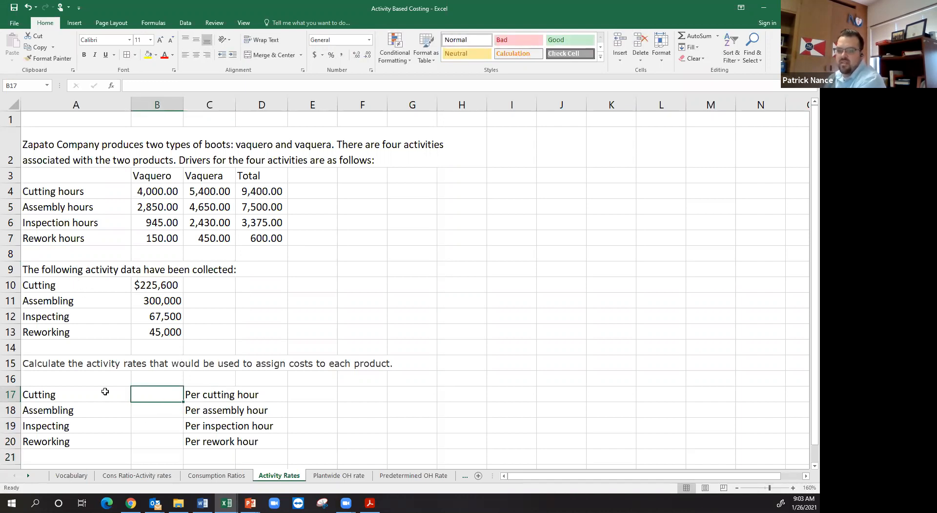
drag(66, 191, 73, 238)
drag(87, 283, 90, 328)
click(162, 399)
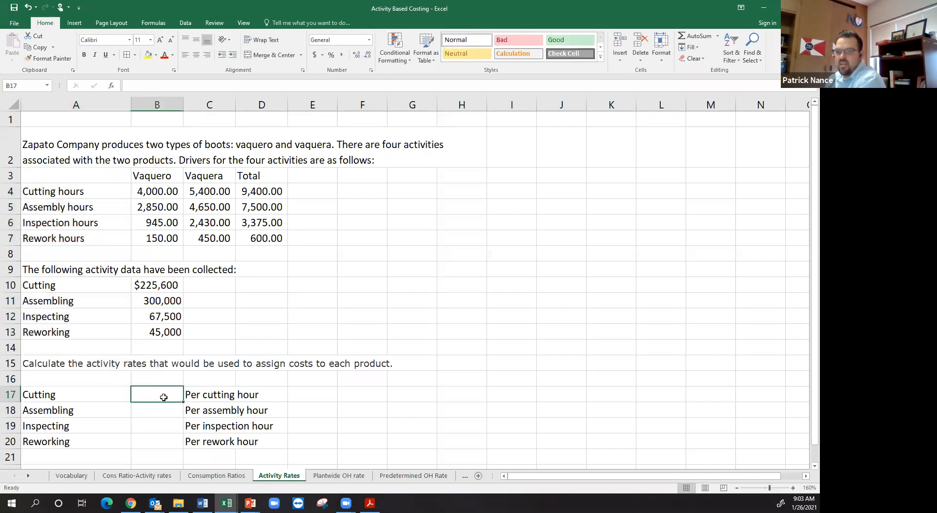
text(=)
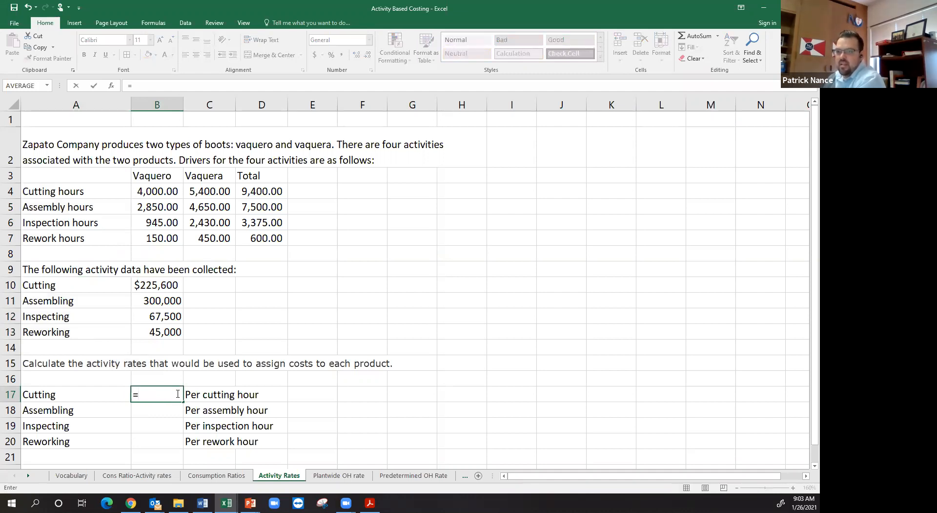
click(164, 285)
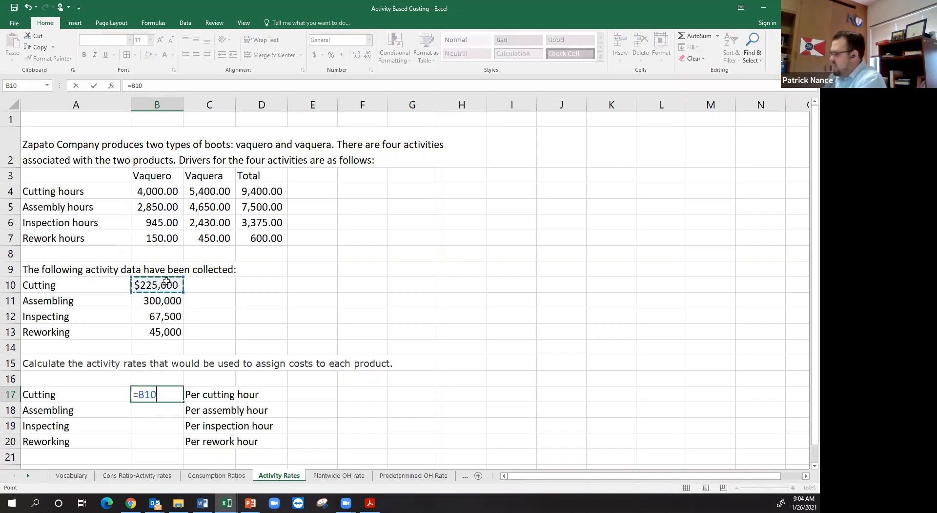
text(/)
click(263, 192)
key(Return)
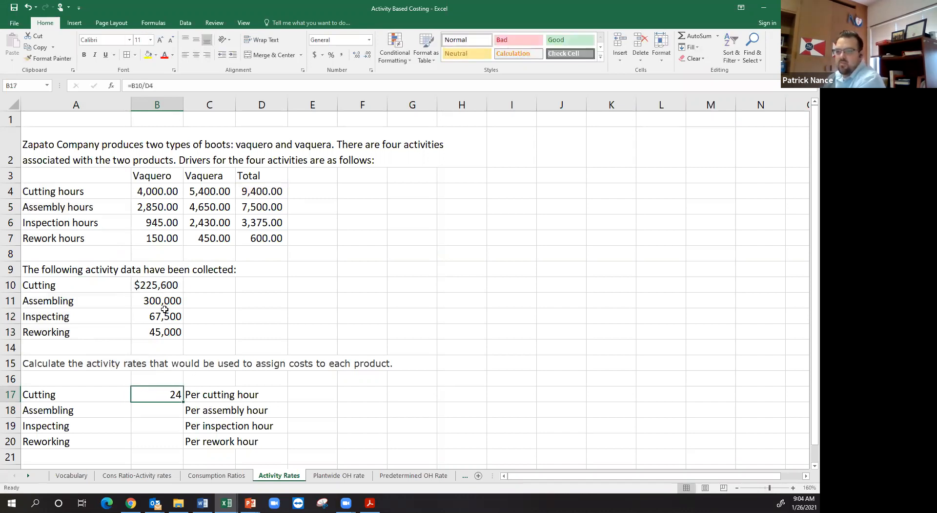
Step: Check which activity cost in B10:B13 pairs with which total driver hours in column D
click(166, 283)
click(259, 193)
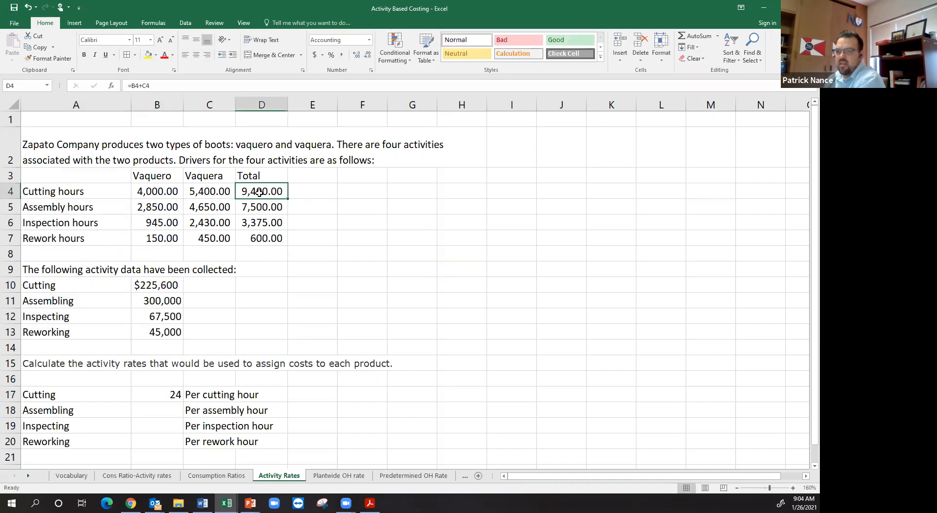
click(156, 302)
click(265, 205)
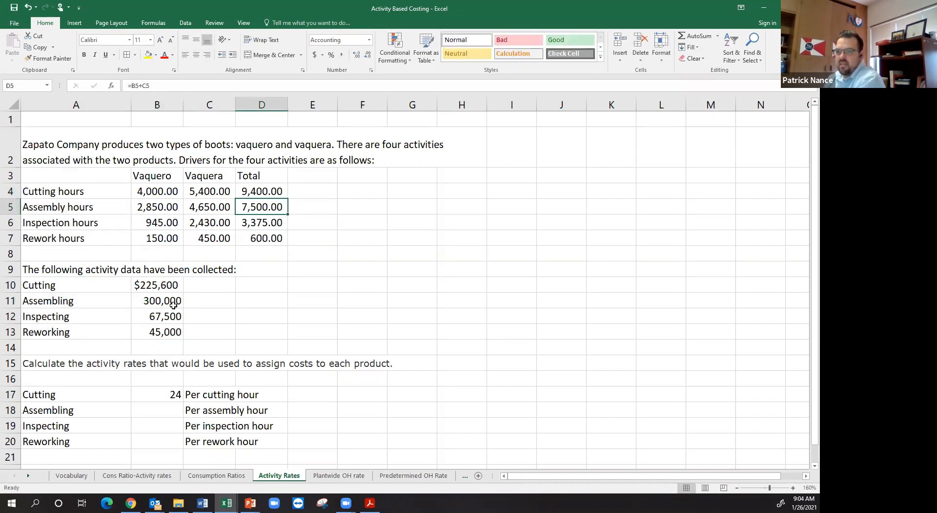
click(169, 314)
click(257, 222)
click(161, 332)
Step: Copy the cutting rate formula from B17 down to B20 and apply the comma number format to B17:B20
click(168, 394)
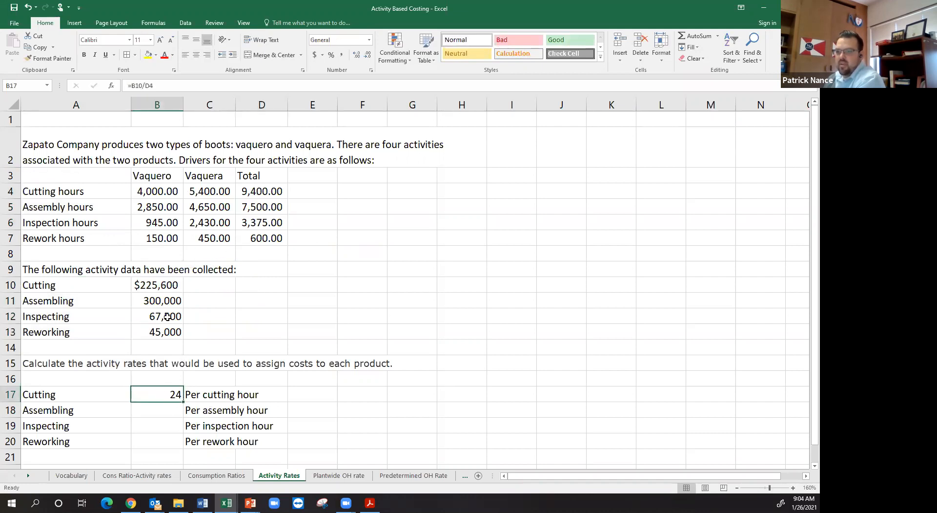
drag(193, 454, 193, 454)
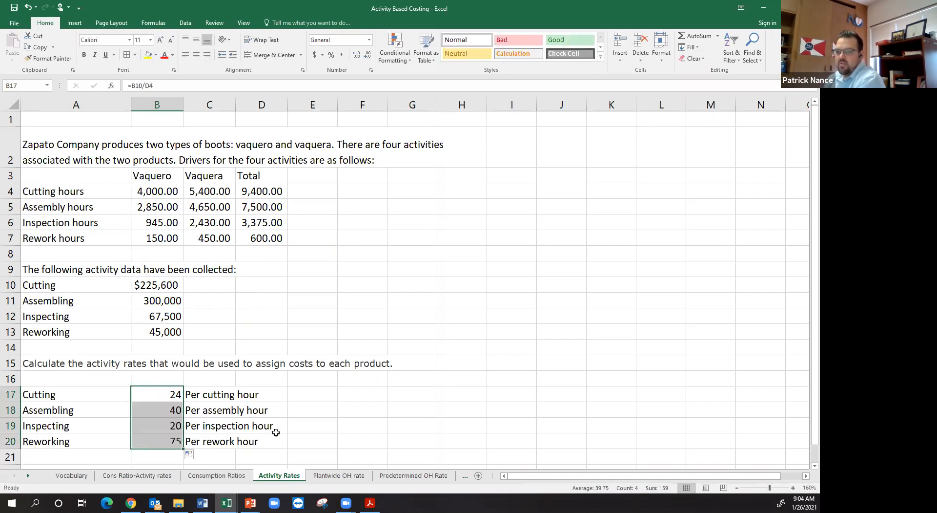
click(341, 55)
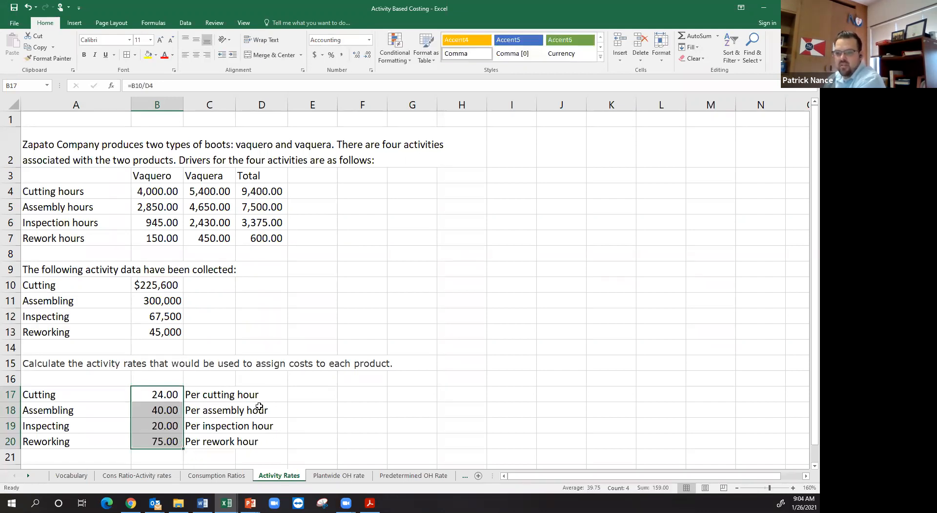